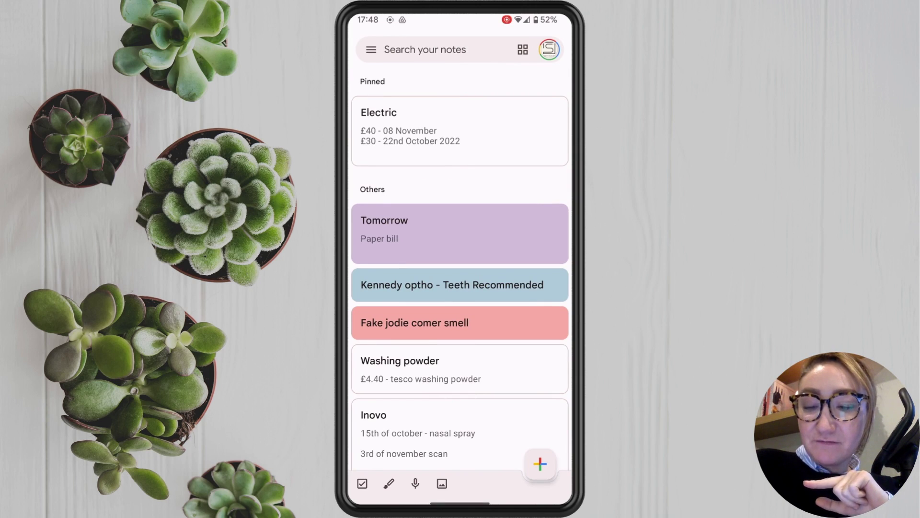
Step: Start a new blank note and make it a tick-box list
click(539, 464)
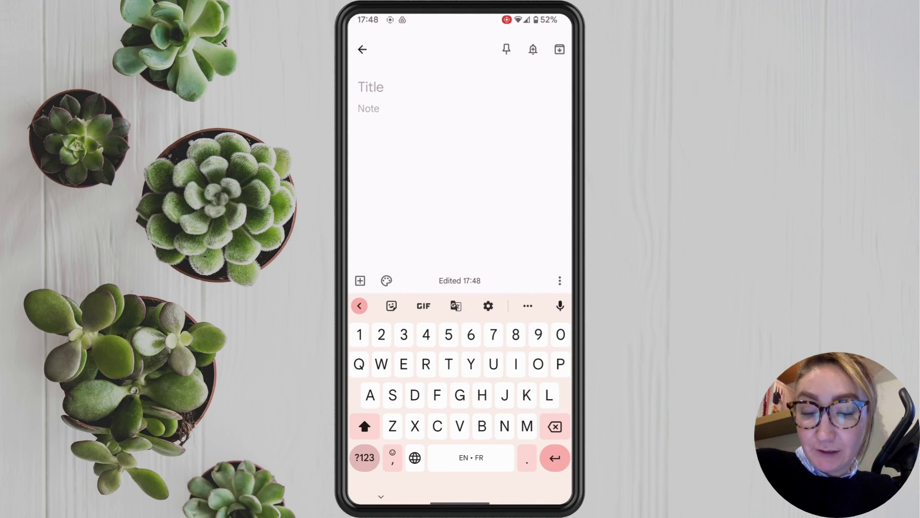
click(360, 281)
click(533, 185)
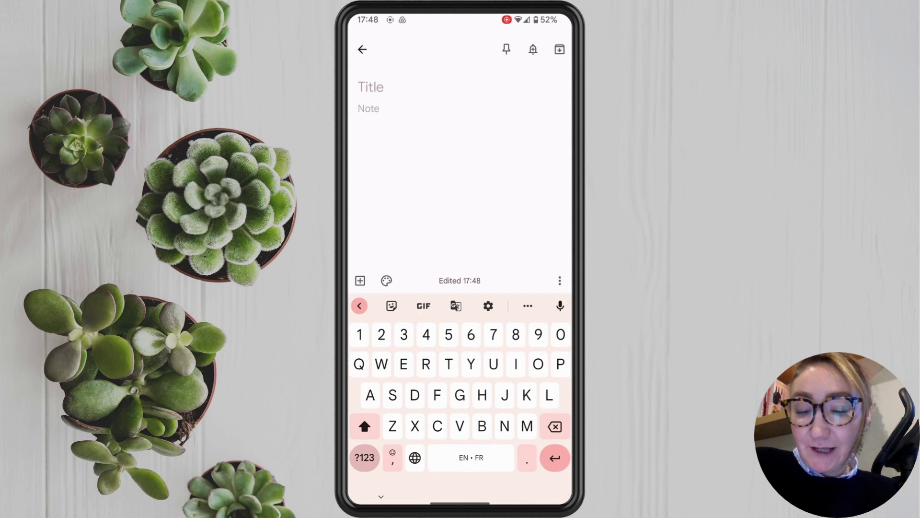
click(361, 281)
click(408, 483)
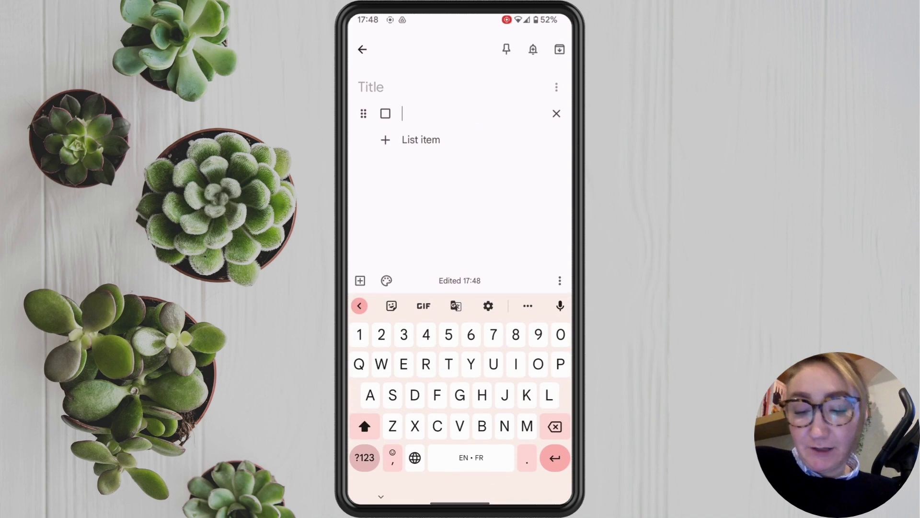
text(Typing)
Step: List 'Typing' and 'Actually', hide their tick boxes, then open the Shoe size note
key(Return)
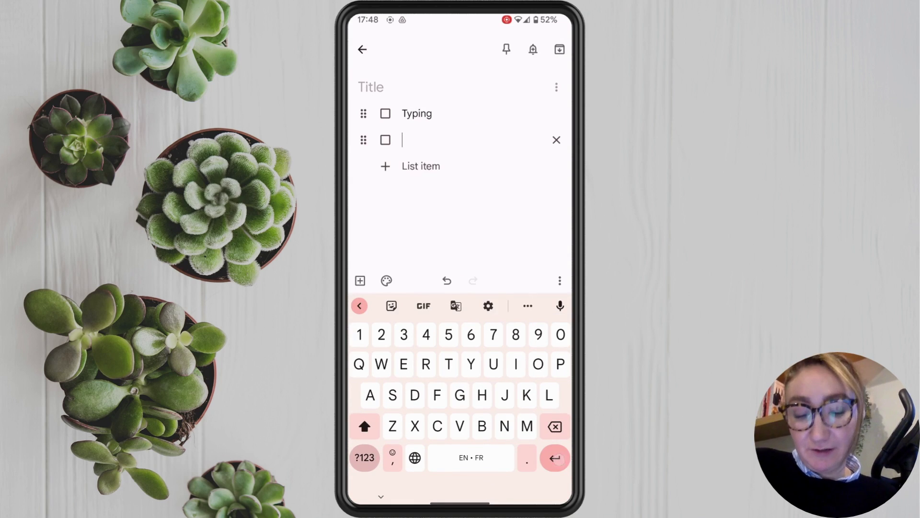
text(Ac)
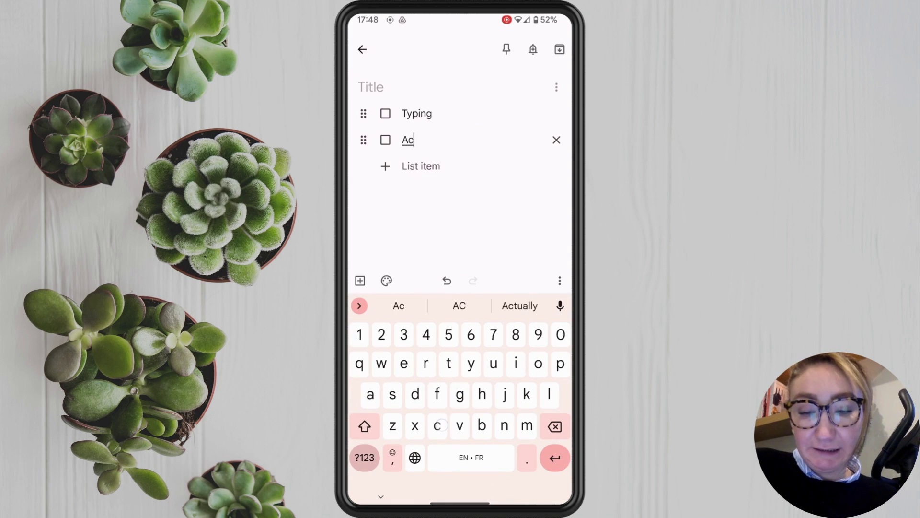
text(tually)
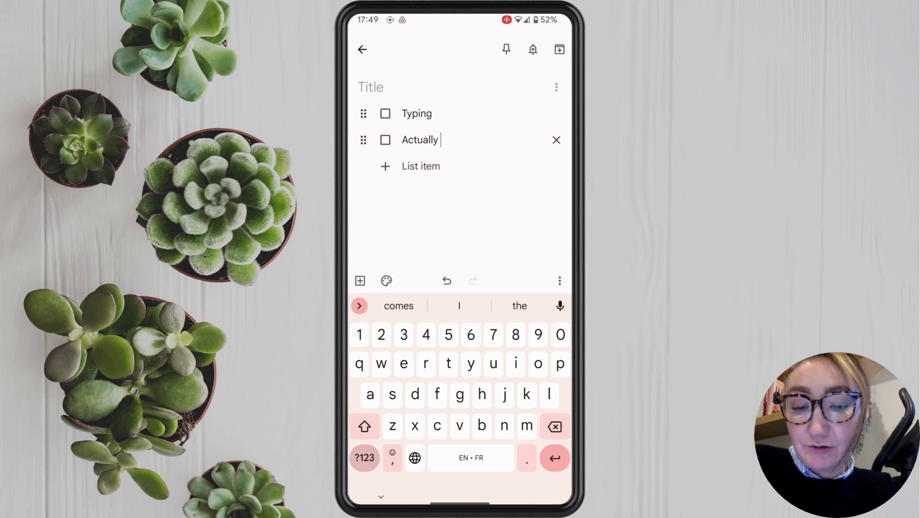
click(556, 87)
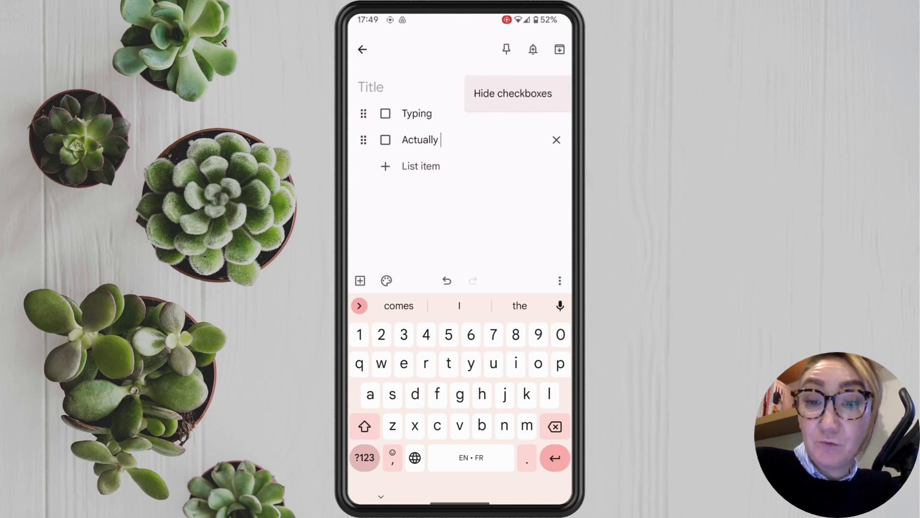
click(513, 94)
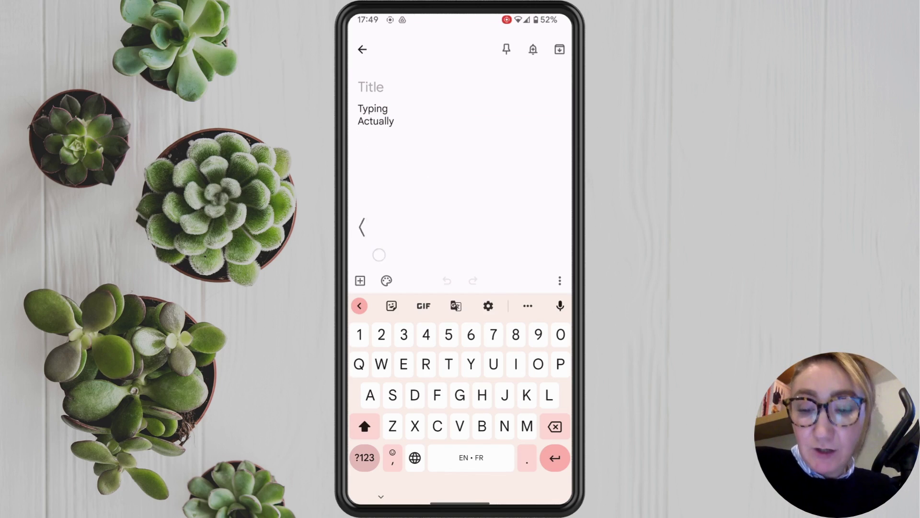
key(Escape)
key(Escape)
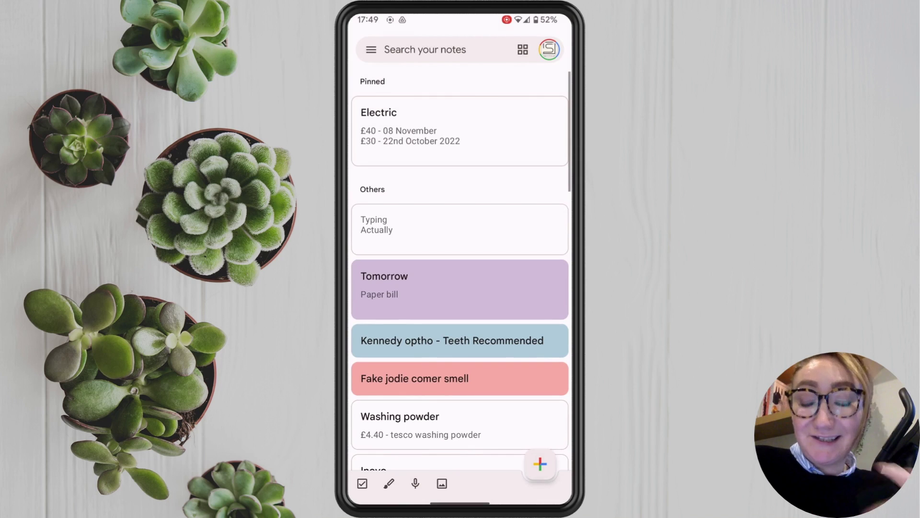
scroll(461, 288, down, 5)
scroll(460, 288, down, 5)
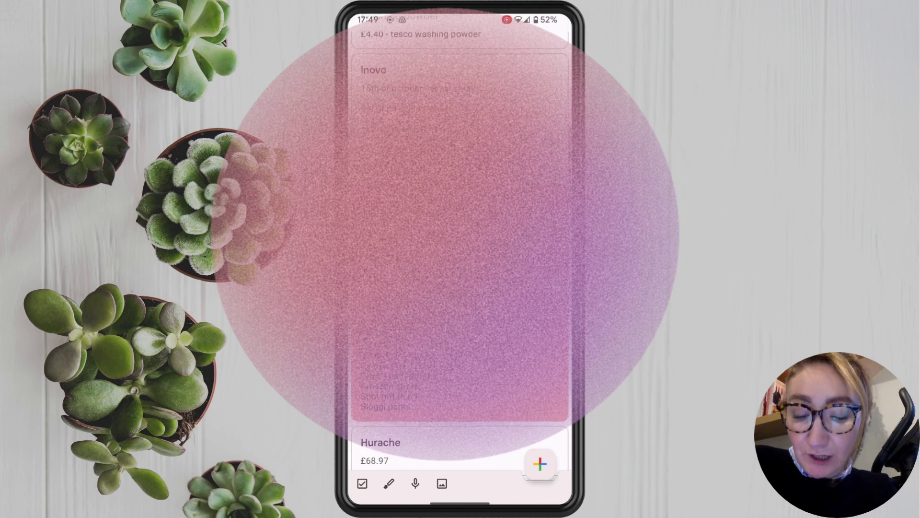
scroll(461, 288, down, 5)
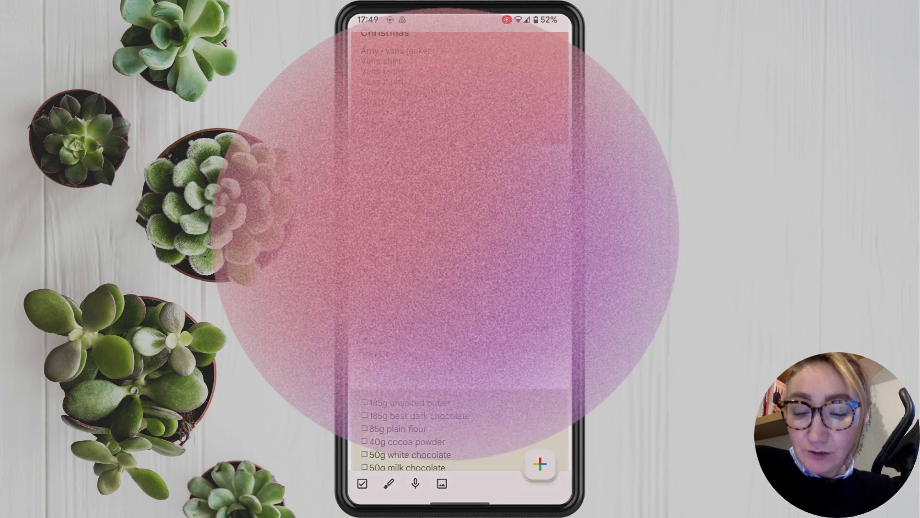
click(461, 216)
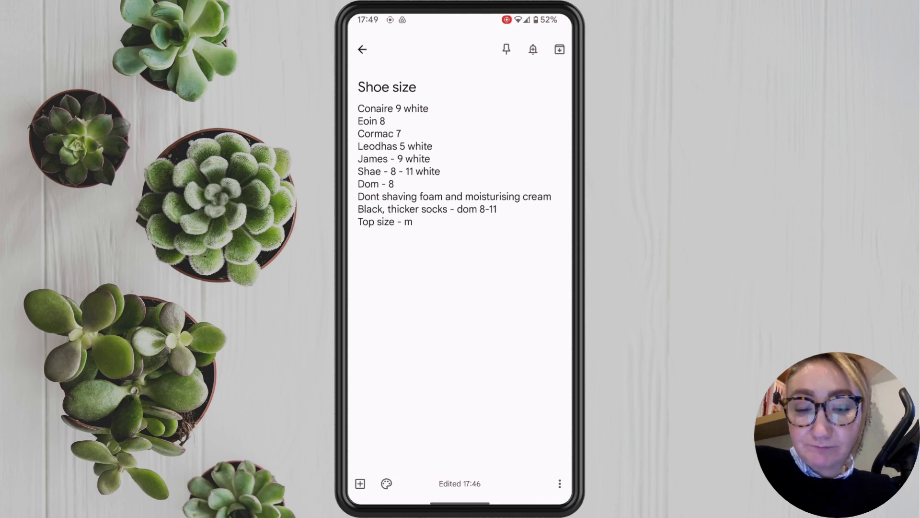
Step: Turn the Shoe size lines, 'Conaire 9 white' through 'Top size - m', into tick boxes
click(360, 484)
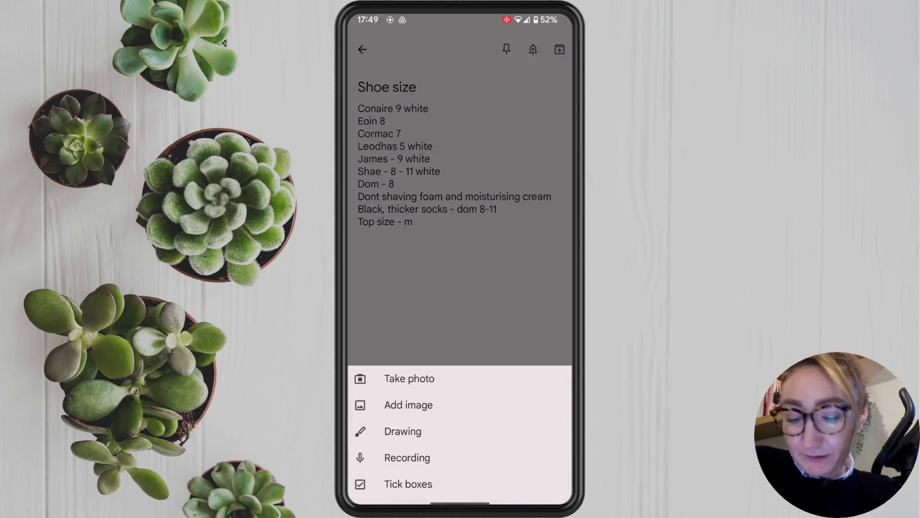
click(408, 483)
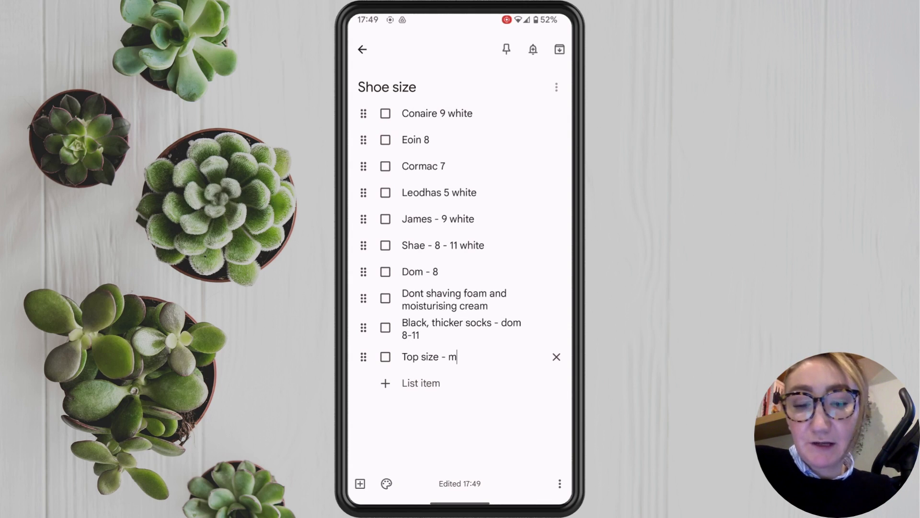
click(557, 87)
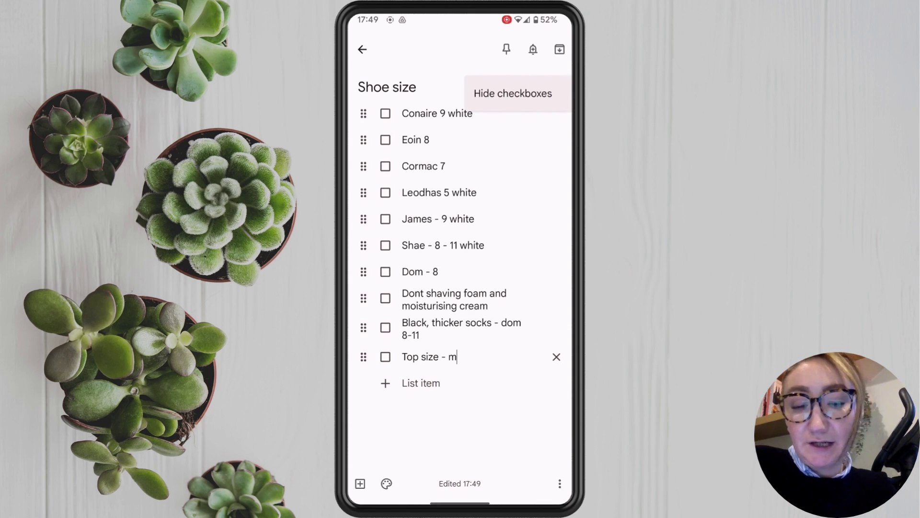
Step: Use Hide checkboxes to return the Shoe size note to plain text lines
click(513, 94)
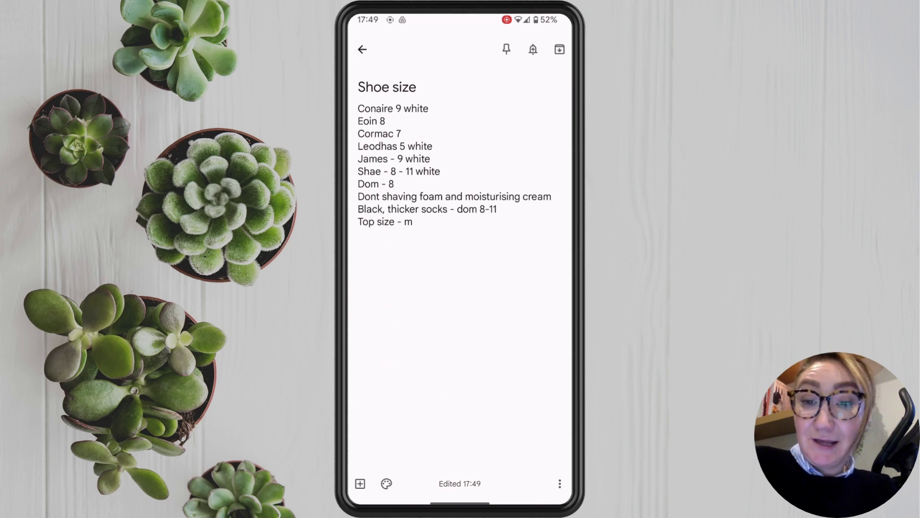